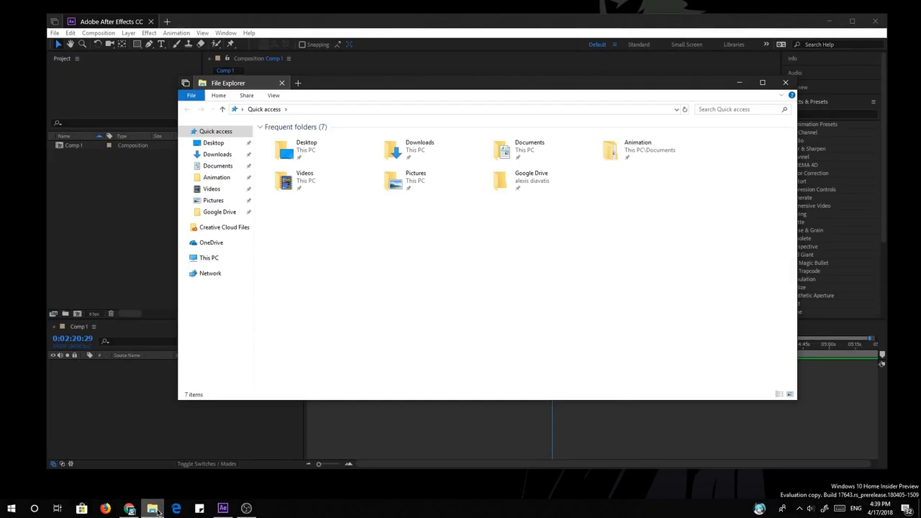
- Merge File Explorer into the After Effects set, drop Shiona.mp4 onto the timeline, and play it
{"action": "left_click_drag", "start_coordinate": [227, 83], "coordinate": [198, 23]}
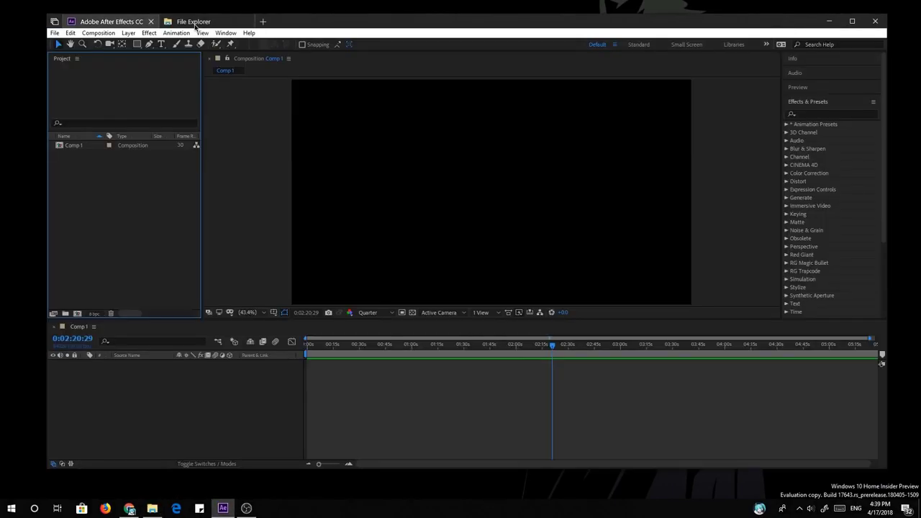
{"action": "left_click", "coordinate": [198, 23]}
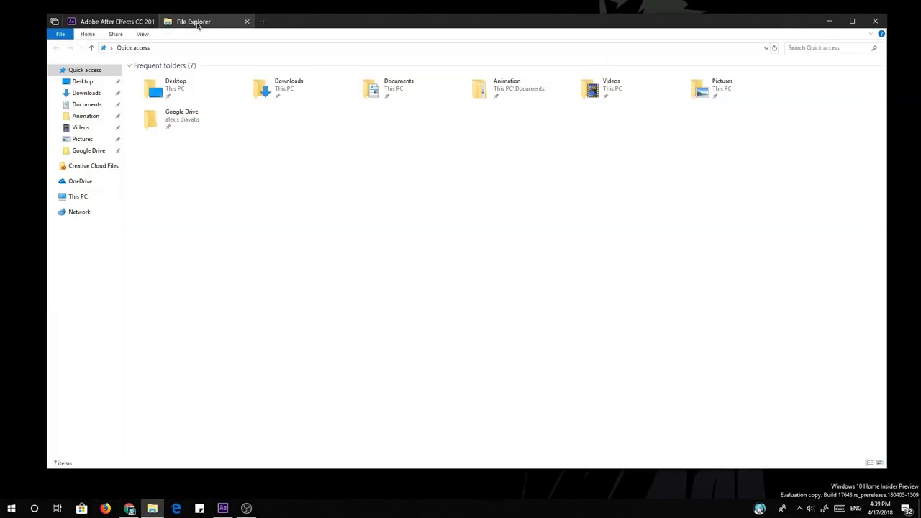
{"action": "left_click", "coordinate": [90, 128]}
{"action": "left_click_drag", "start_coordinate": [799, 154], "coordinate": [280, 391]}
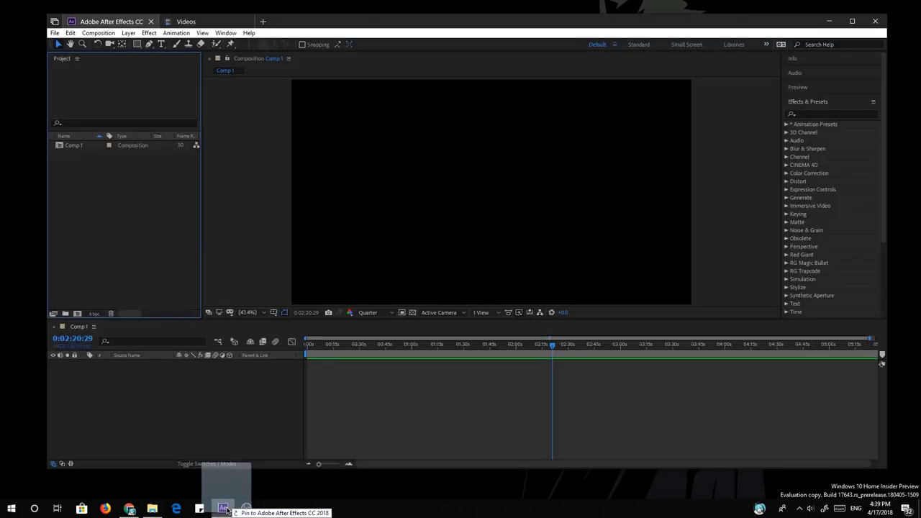
{"action": "left_click_drag", "start_coordinate": [280, 391], "coordinate": [373, 410]}
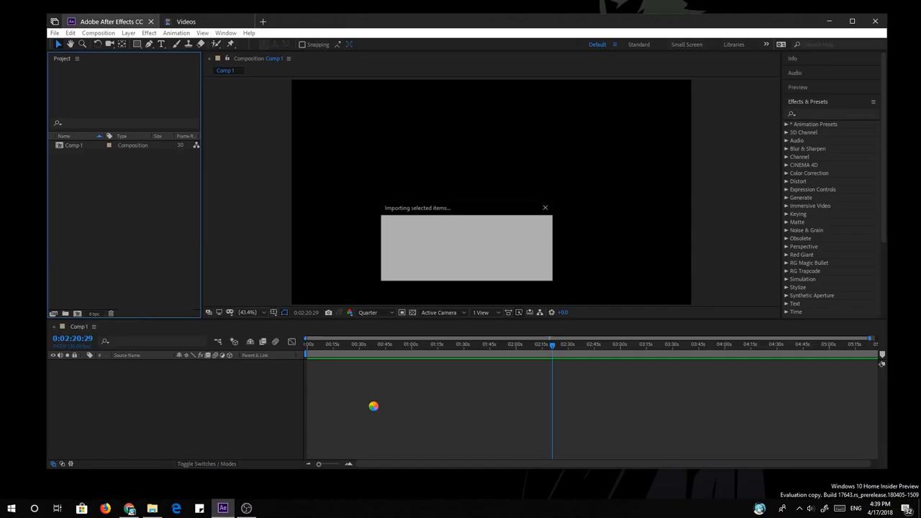
{"action": "key", "text": "space"}
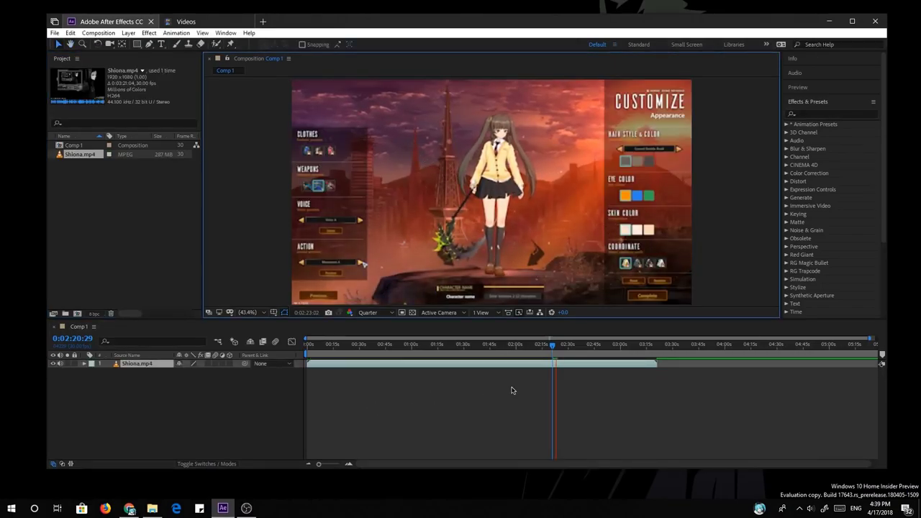
- Split Videos into its own window and tab the Black Lagoon 3.28 Music Video folder beside it
{"action": "left_click", "coordinate": [208, 24]}
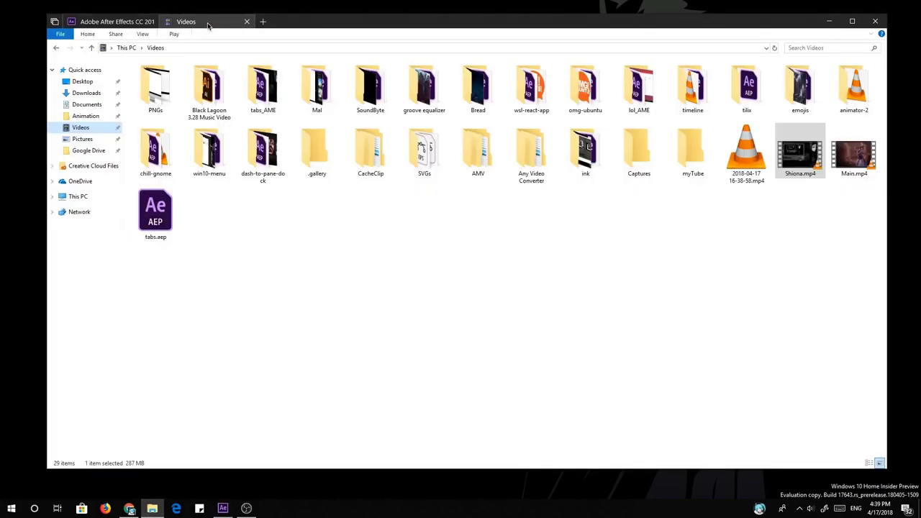
{"action": "mouse_move", "coordinate": [208, 25]}
{"action": "left_mouse_down"}
{"action": "mouse_move", "coordinate": [267, 84]}
{"action": "mouse_move", "coordinate": [193, 24]}
{"action": "left_mouse_up"}
{"action": "right_click", "coordinate": [209, 85]}
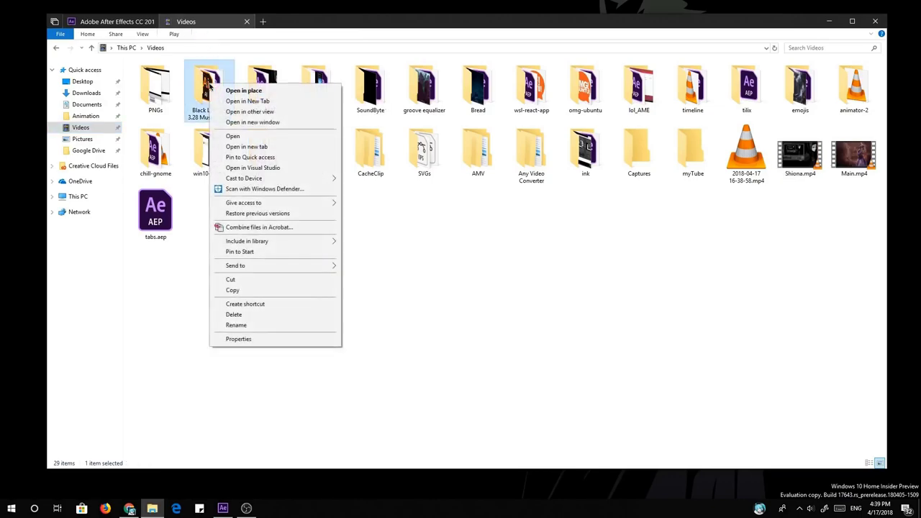
{"action": "left_click", "coordinate": [252, 122]}
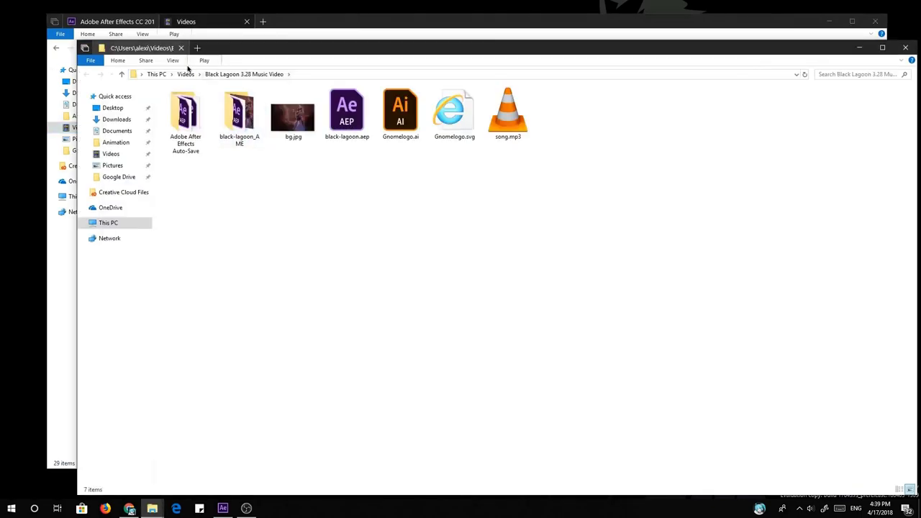
{"action": "left_click_drag", "start_coordinate": [204, 48], "coordinate": [316, 25]}
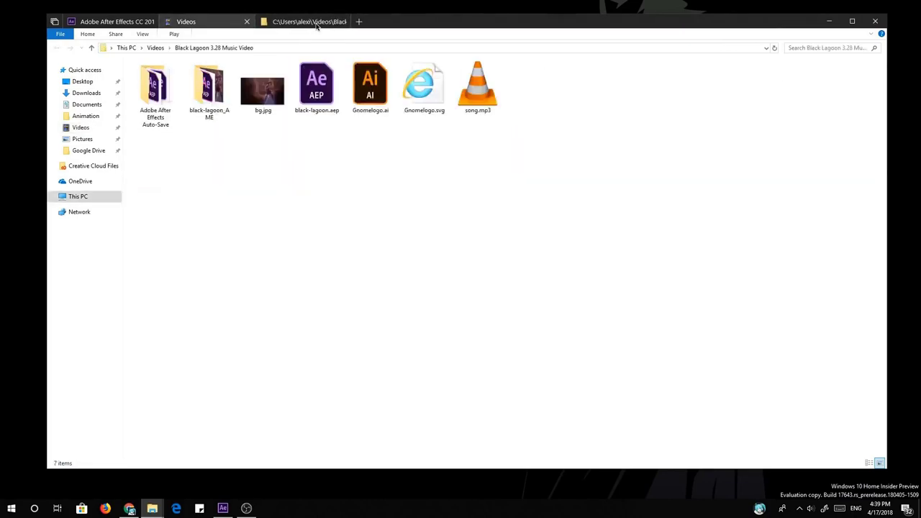
{"action": "left_click", "coordinate": [244, 23]}
{"action": "left_click", "coordinate": [264, 21]}
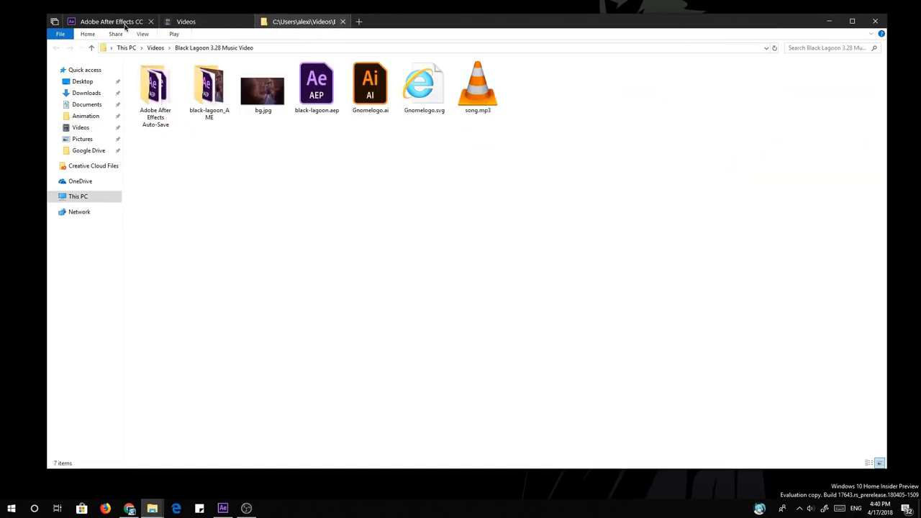
{"action": "left_click", "coordinate": [115, 23]}
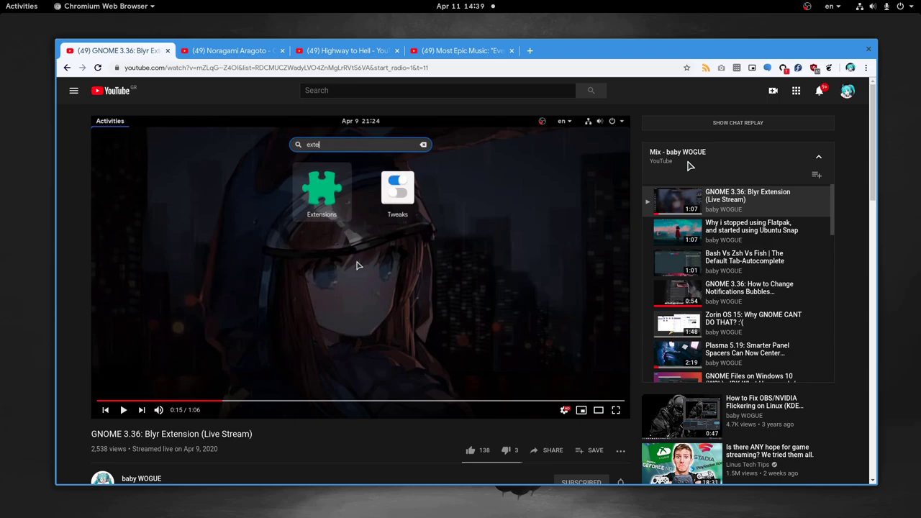
{"action": "left_click", "coordinate": [252, 50]}
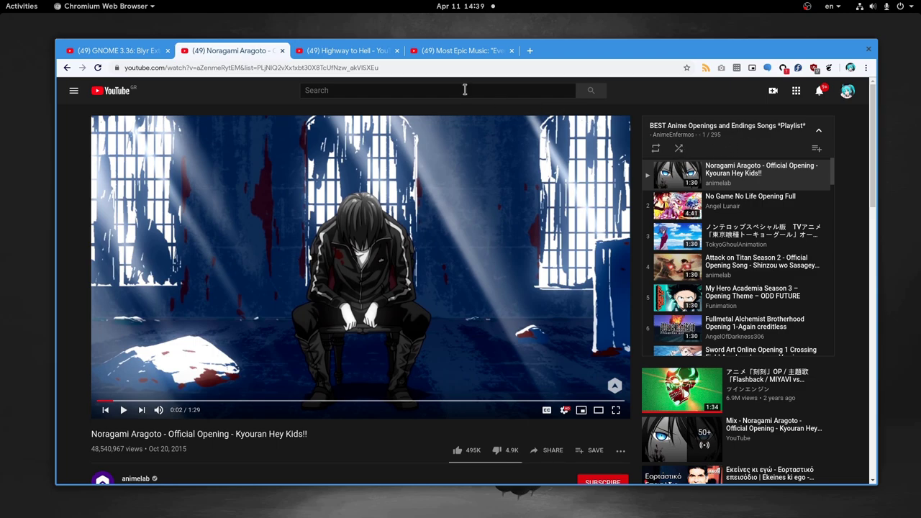
{"action": "left_click", "coordinate": [359, 50]}
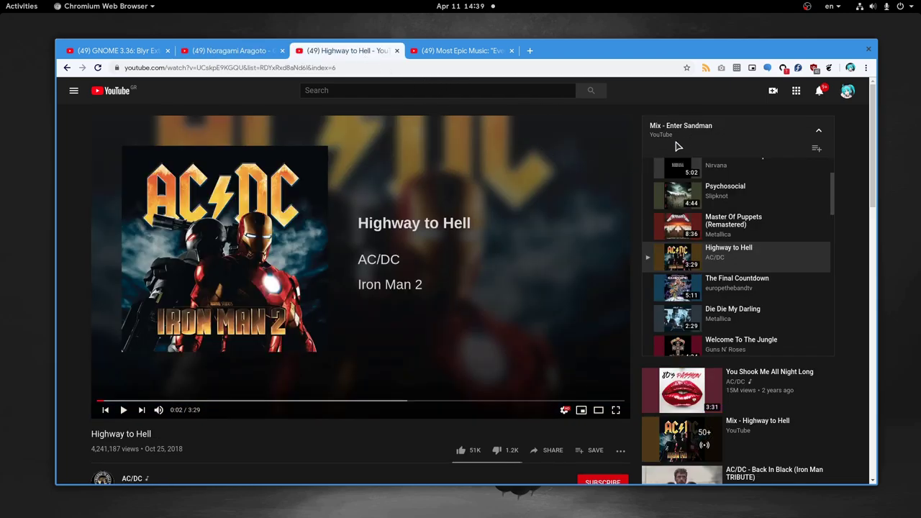
{"action": "left_click", "coordinate": [483, 52]}
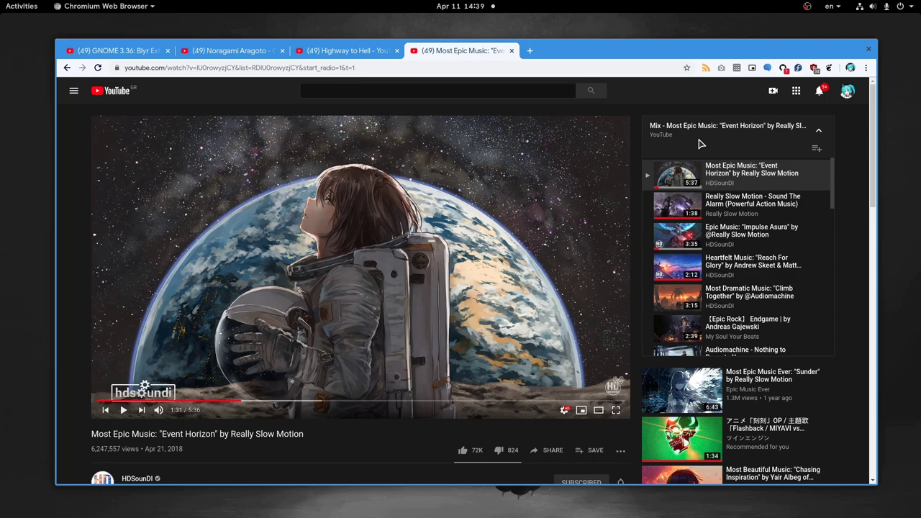
{"action": "left_click", "coordinate": [359, 51]}
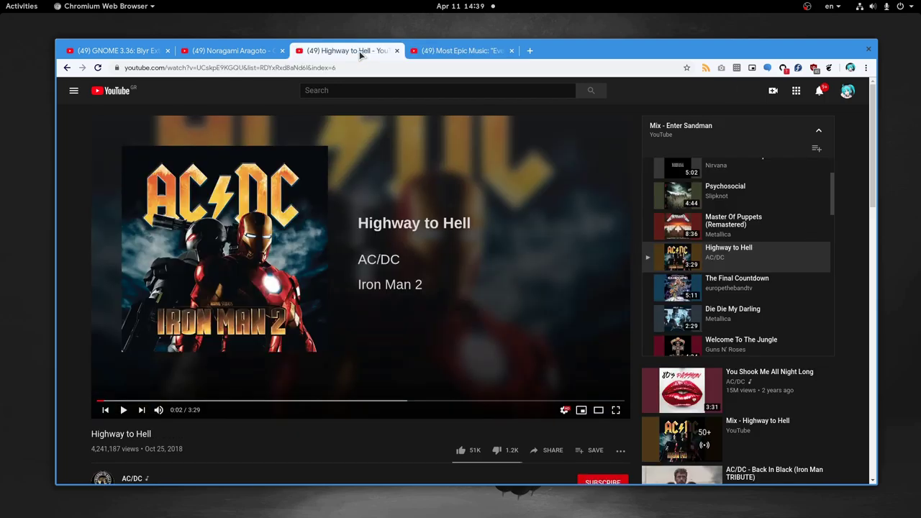
{"action": "left_click", "coordinate": [247, 51]}
{"action": "left_click", "coordinate": [440, 50]}
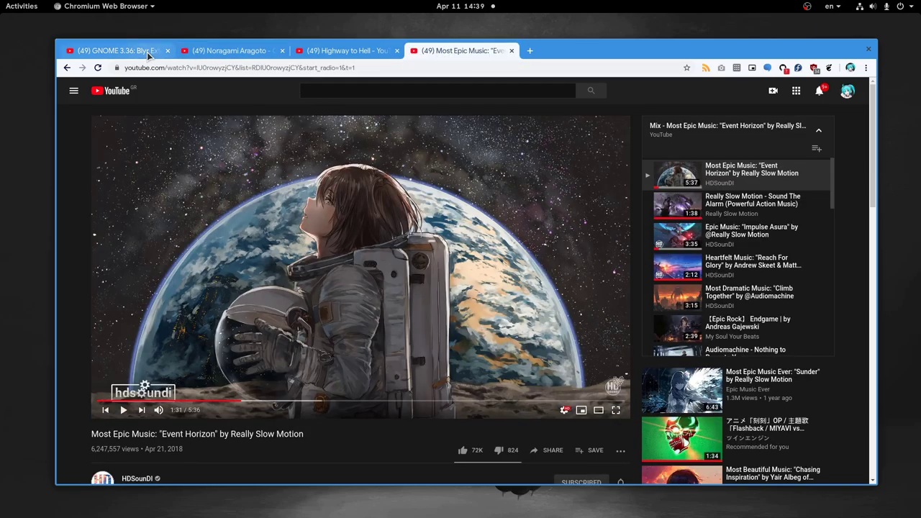
{"action": "left_click", "coordinate": [146, 51]}
{"action": "left_click", "coordinate": [232, 51]}
{"action": "left_click", "coordinate": [349, 51]}
{"action": "left_click", "coordinate": [460, 51]}
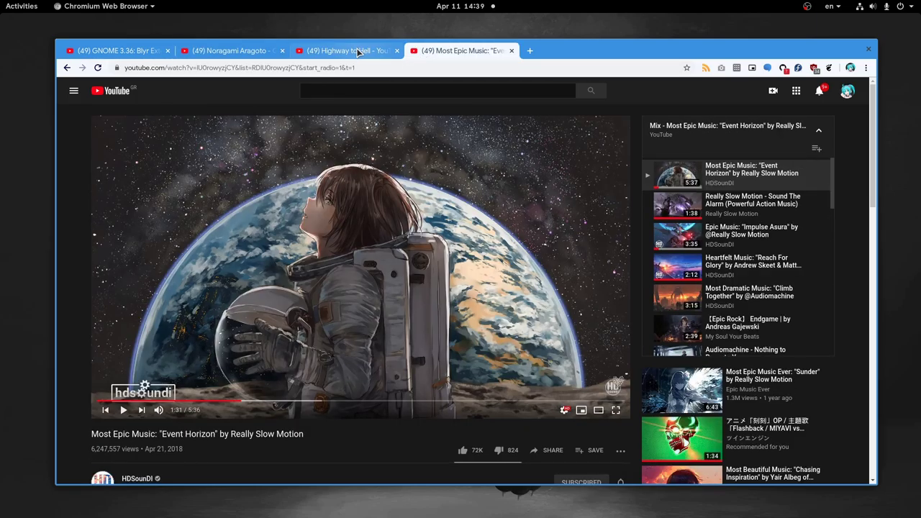
{"action": "left_click", "coordinate": [346, 51]}
{"action": "left_click", "coordinate": [240, 51]}
{"action": "left_click", "coordinate": [159, 53]}
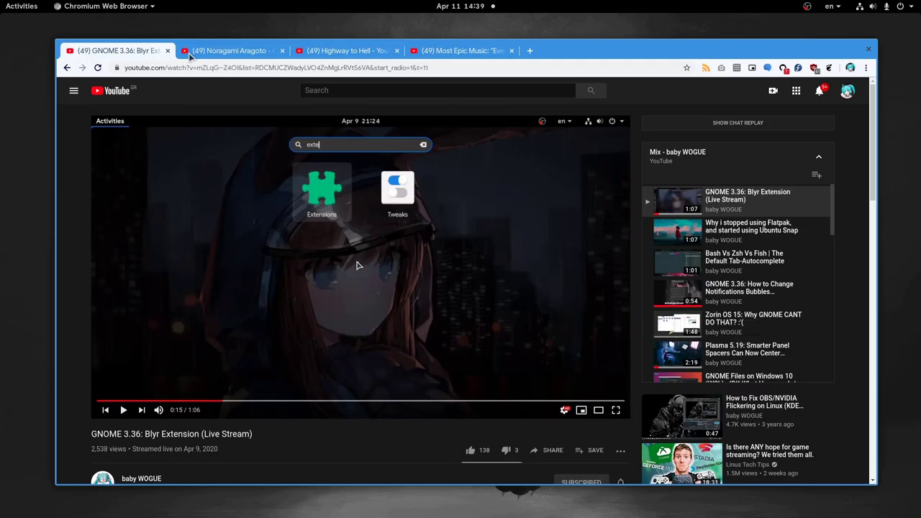
{"action": "left_click", "coordinate": [339, 51]}
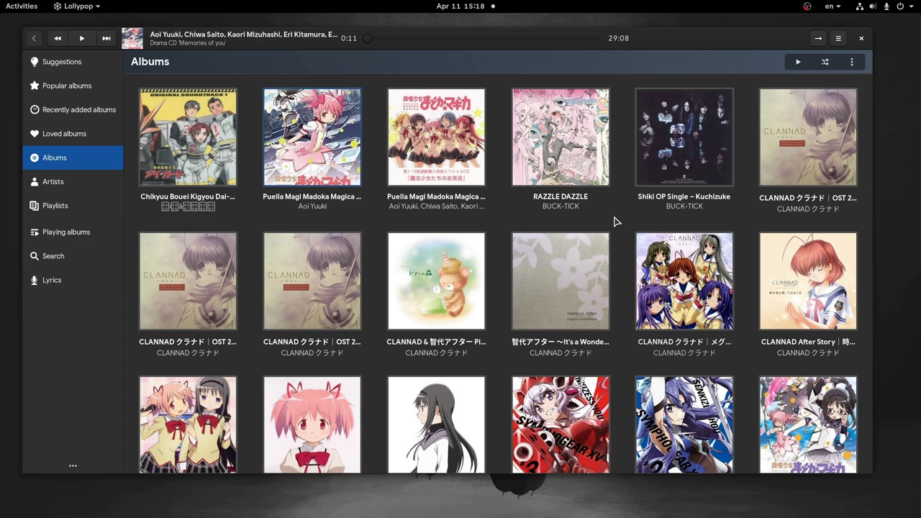
- Browse the CLANNAD piano arrange, OST 2018, After Story TORCH and 智代アフター albums, then return to Albums
{"action": "left_click", "coordinate": [446, 273]}
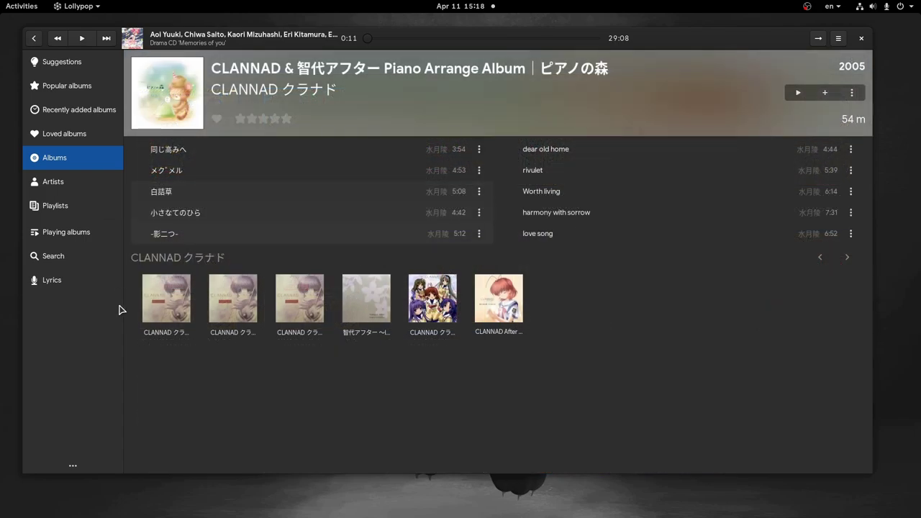
{"action": "left_click", "coordinate": [310, 309]}
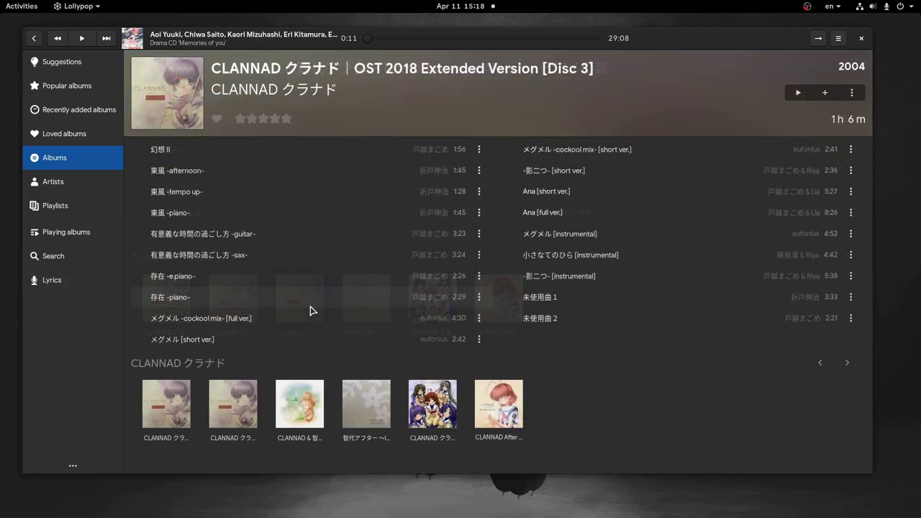
{"action": "left_click", "coordinate": [497, 407]}
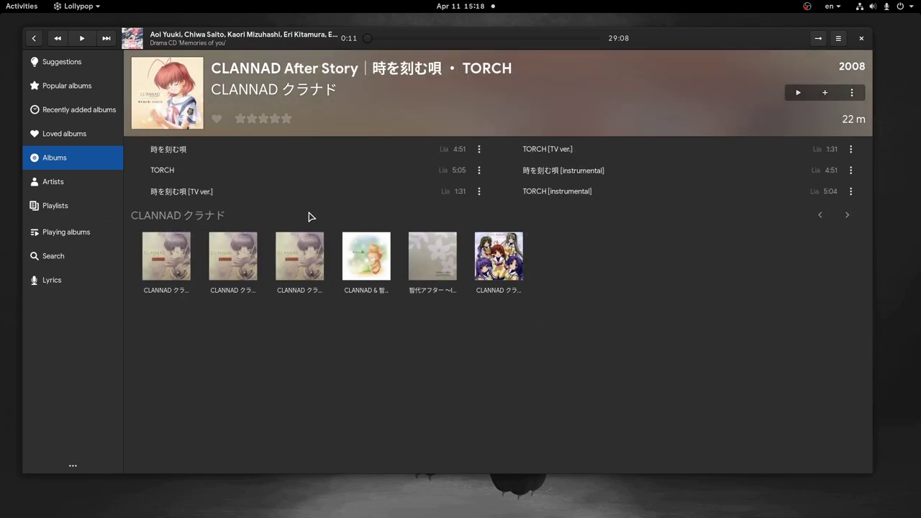
{"action": "left_click", "coordinate": [179, 258]}
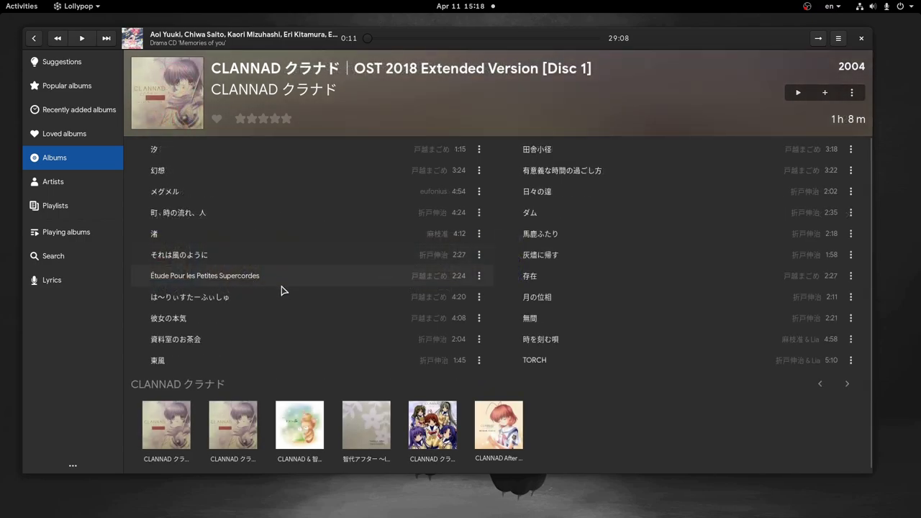
{"action": "left_click", "coordinate": [496, 432]}
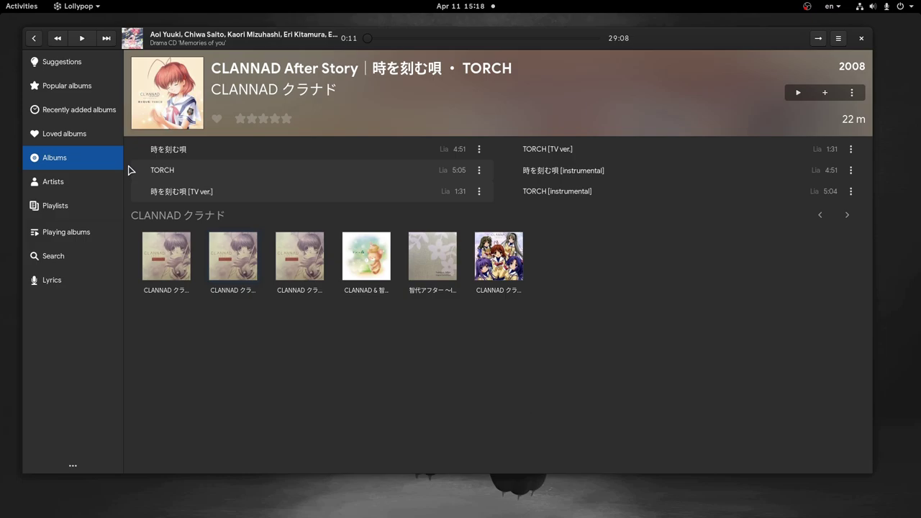
{"action": "left_click", "coordinate": [36, 38]}
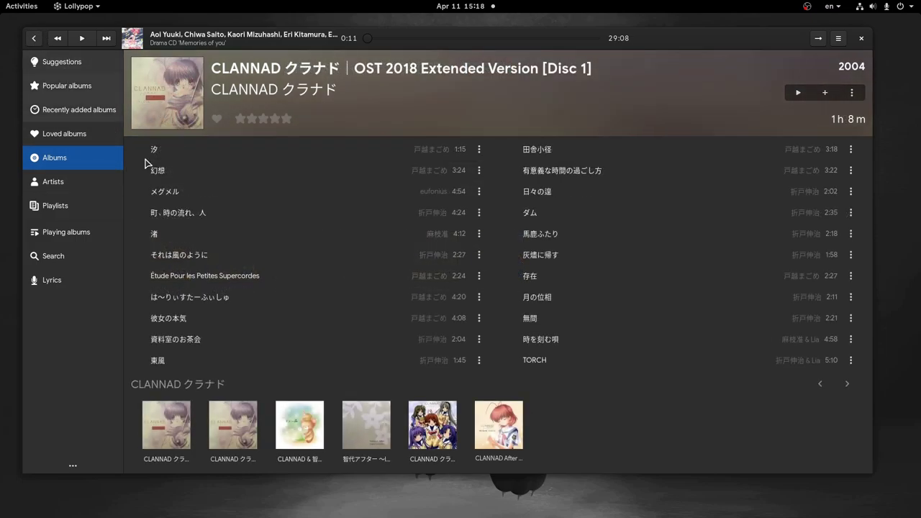
{"action": "left_click", "coordinate": [366, 425]}
{"action": "left_click", "coordinate": [75, 157]}
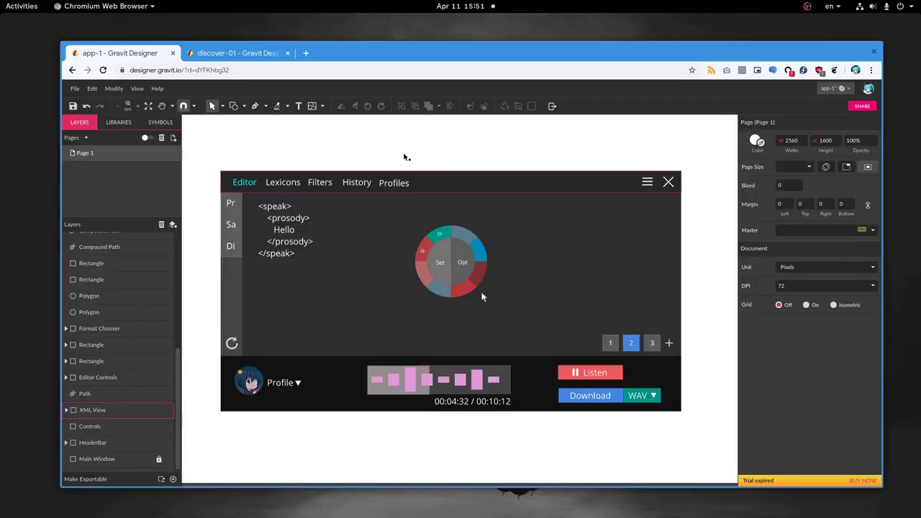
- Switch between the discover-01 and app-1 design tabs, loading app-1 in the current tab
{"action": "left_click", "coordinate": [234, 54]}
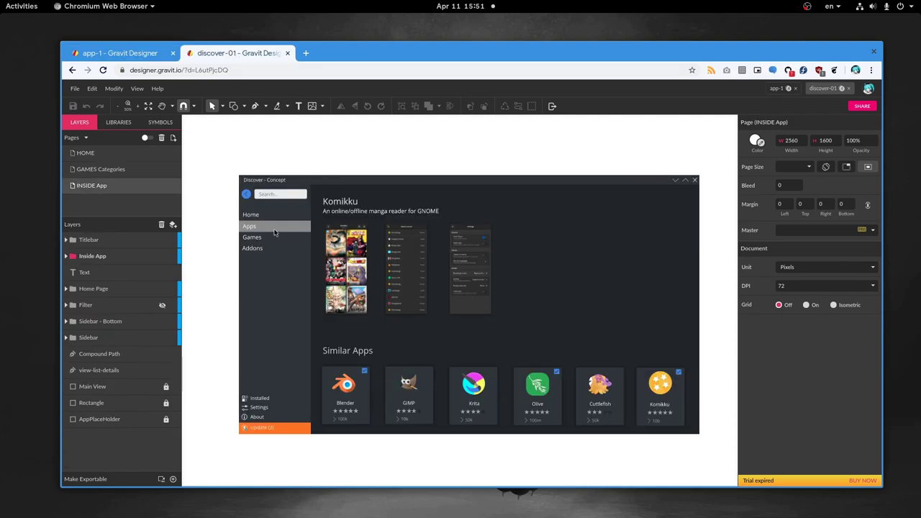
{"action": "left_click", "coordinate": [162, 55]}
{"action": "left_click", "coordinate": [196, 57]}
{"action": "left_click", "coordinate": [774, 89]}
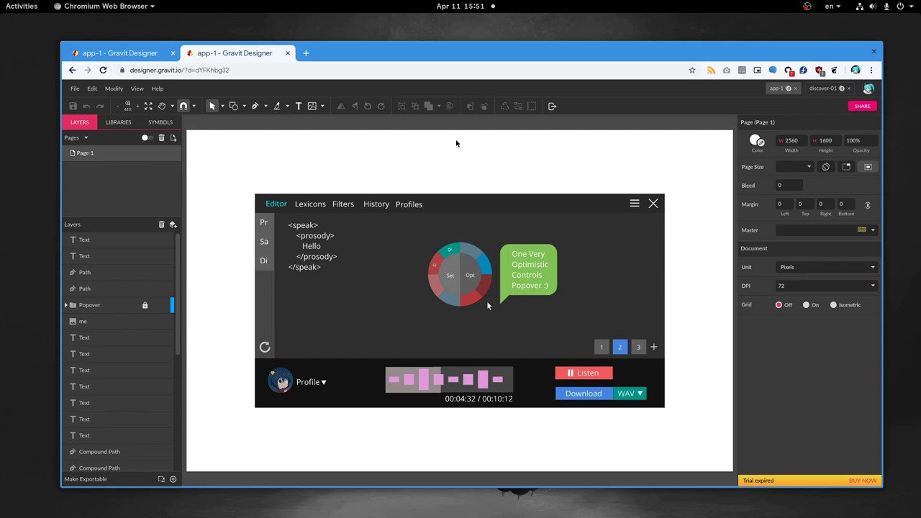
- Bring up the GNOME Design chat and switch between it and app-1 in the combined window
{"action": "key", "text": "alt+Tab"}
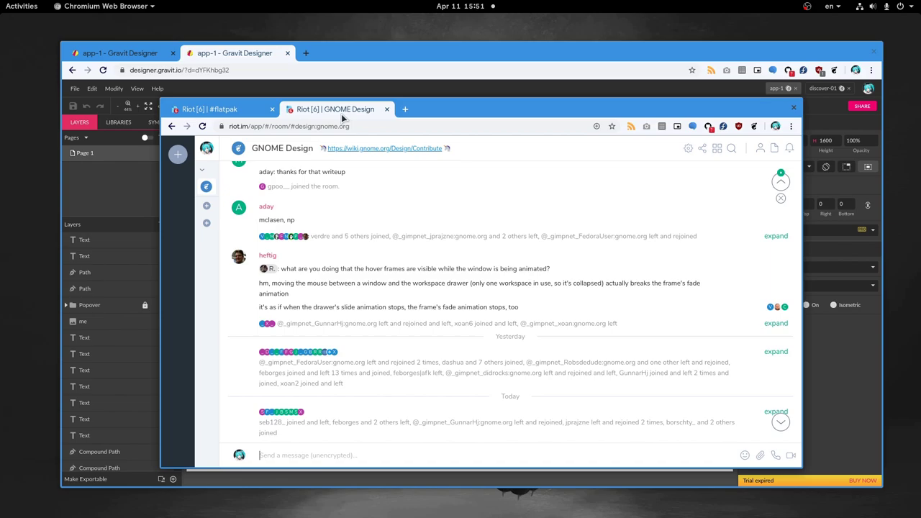
{"action": "left_click", "coordinate": [224, 65]}
{"action": "key", "text": "alt+Tab"}
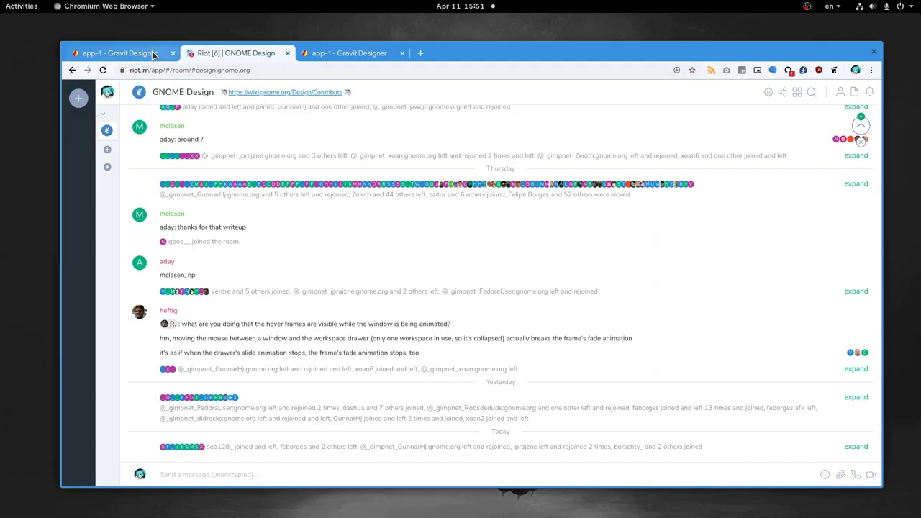
{"action": "left_click", "coordinate": [120, 55]}
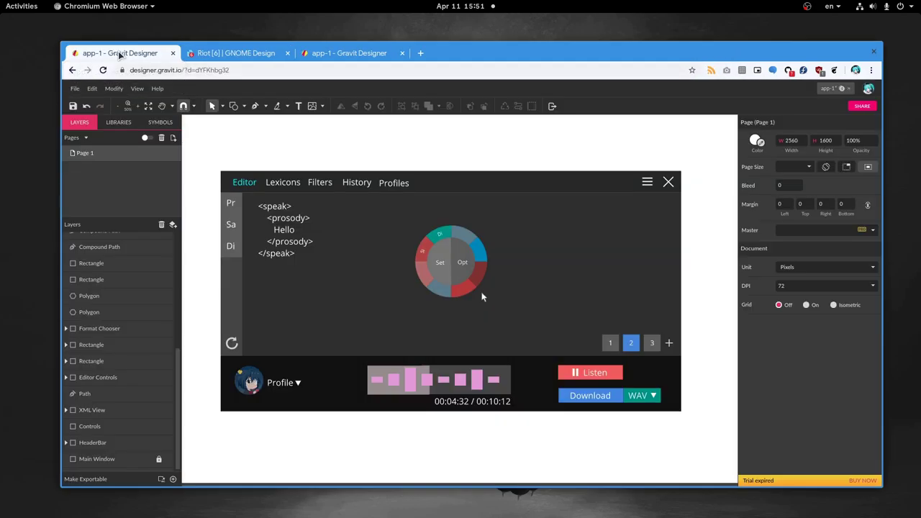
{"action": "left_click", "coordinate": [231, 53]}
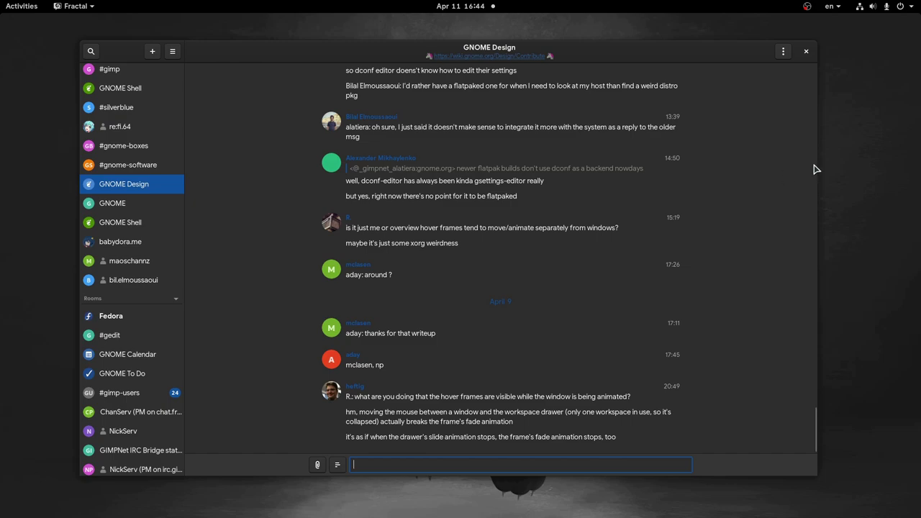
- Narrow Fractal to its compact layout, visit #gnome-boxes and back, then close Fractal
{"action": "left_click_drag", "start_coordinate": [816, 168], "coordinate": [300, 174]}
{"action": "left_click", "coordinate": [90, 51]}
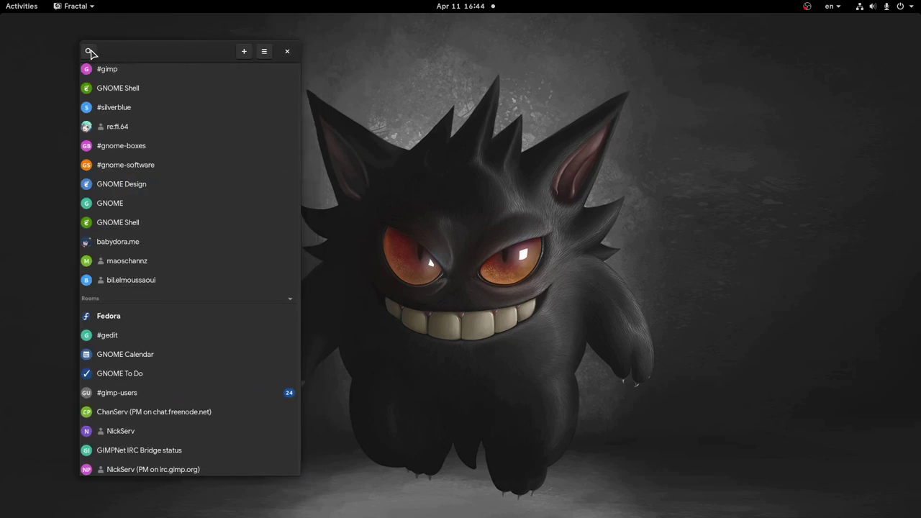
{"action": "left_click", "coordinate": [137, 146]}
{"action": "left_click", "coordinate": [92, 53]}
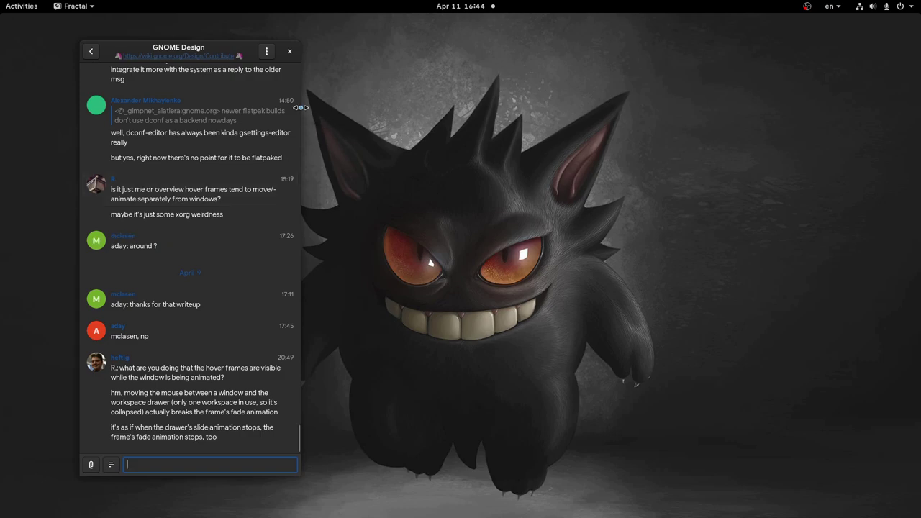
{"action": "left_click", "coordinate": [290, 53]}
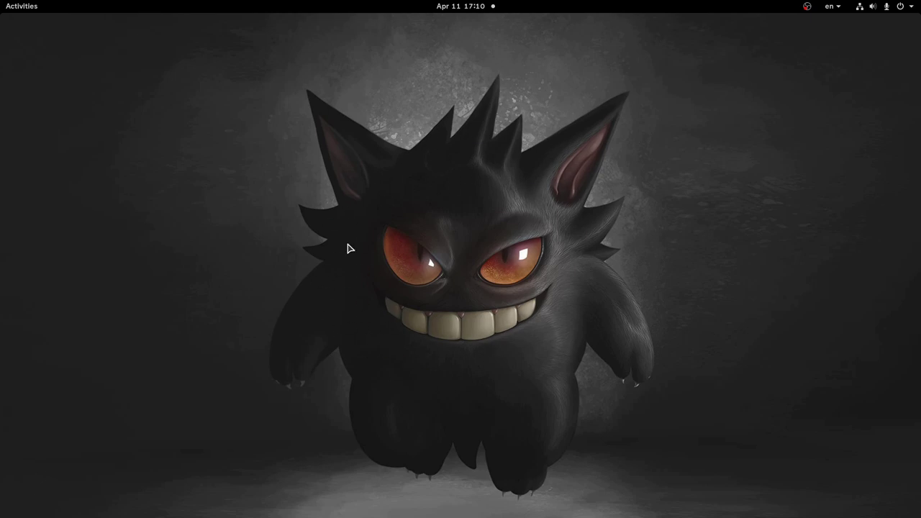
- Launch Files at the Home folder from the Activities dash, then add a second Home tab
{"action": "key", "text": "super"}
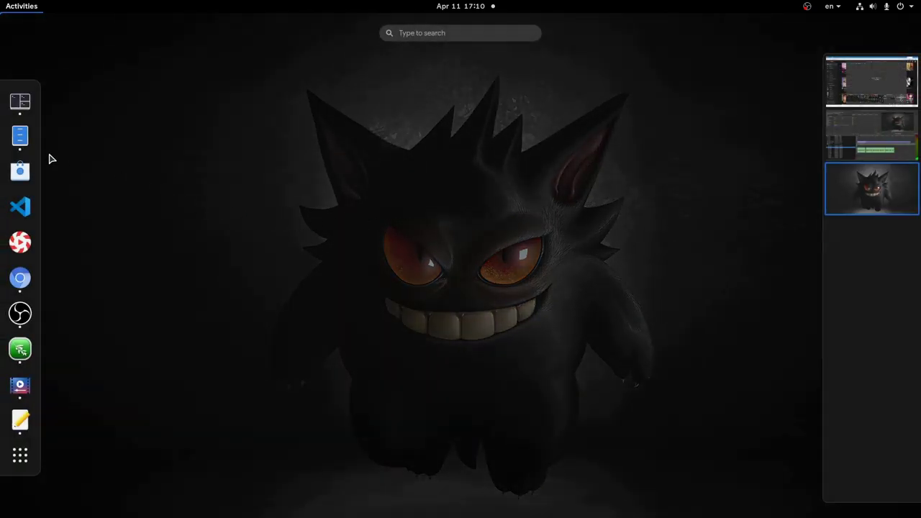
{"action": "left_click", "coordinate": [20, 136]}
{"action": "left_click", "coordinate": [388, 227]}
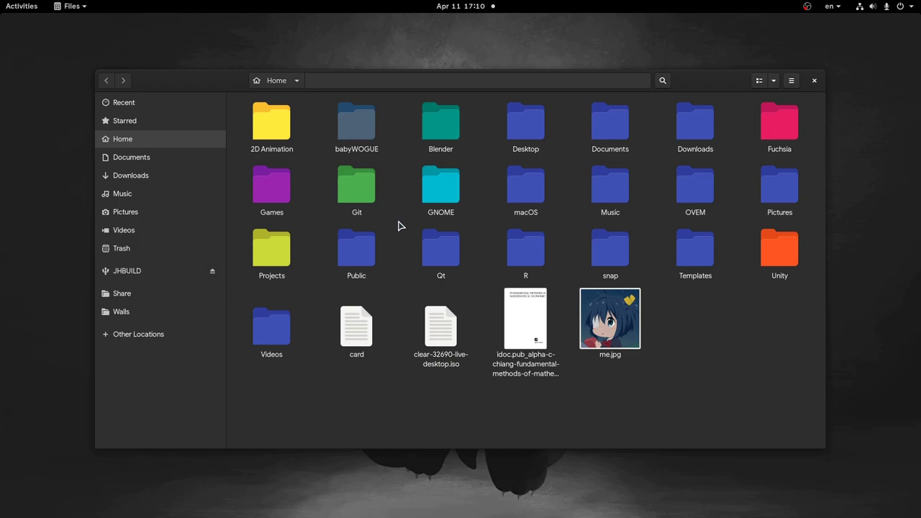
{"action": "scroll", "coordinate": [410, 158], "scroll_direction": "up", "scroll_amount": 2}
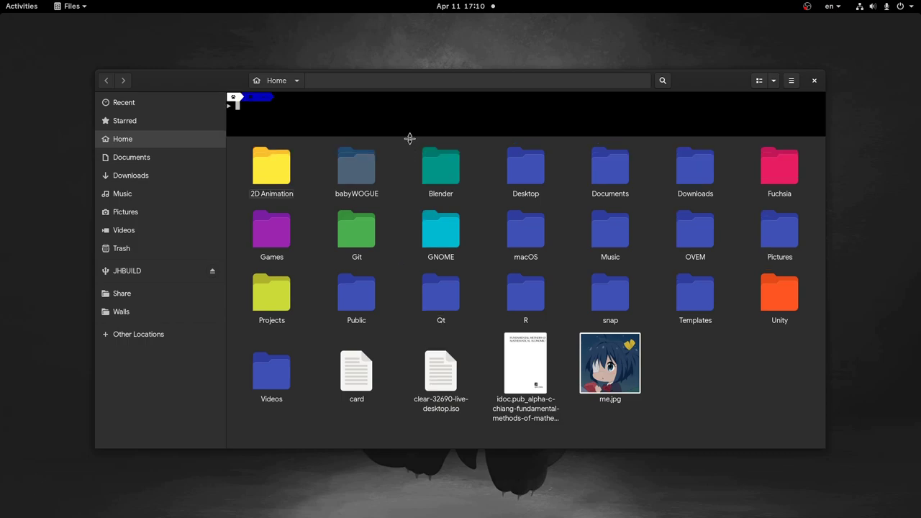
{"action": "scroll", "coordinate": [414, 165], "scroll_direction": "up", "scroll_amount": 2}
{"action": "scroll", "coordinate": [423, 215], "scroll_direction": "up", "scroll_amount": 3}
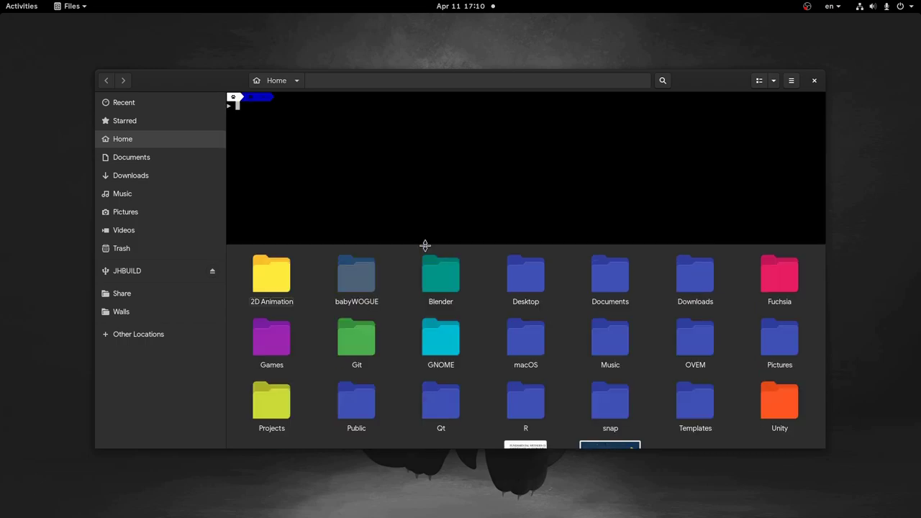
{"action": "scroll", "coordinate": [425, 246], "scroll_direction": "up", "scroll_amount": 3}
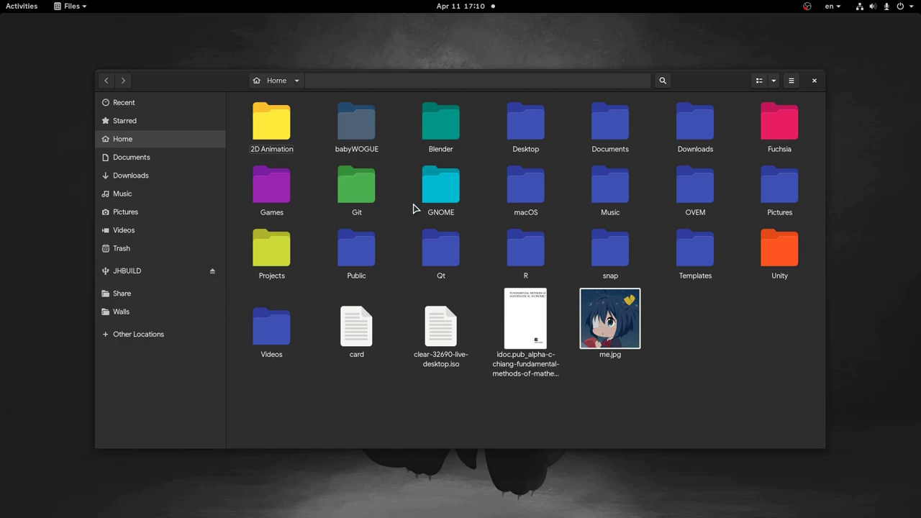
{"action": "key", "text": "ctrl+t"}
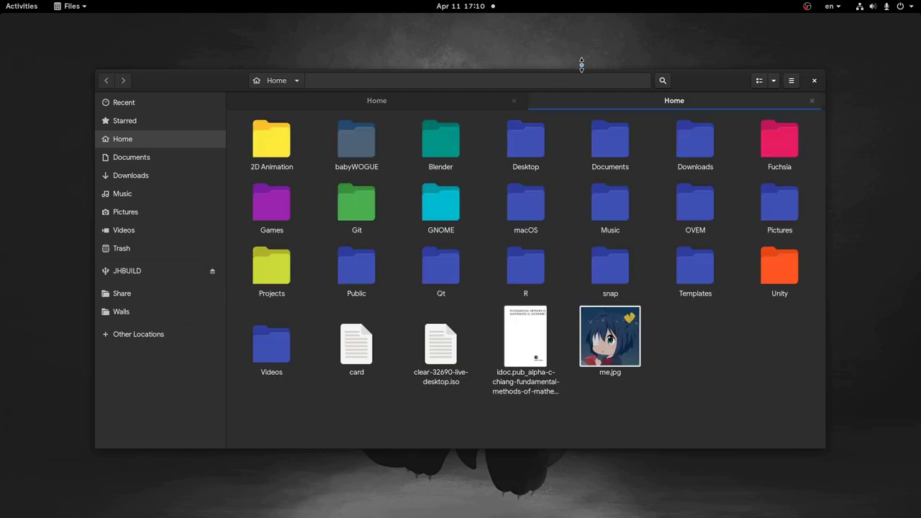
- Open Tilix in the Home folder with two terminal tabs, and move its window down-right
{"action": "left_click", "coordinate": [295, 84]}
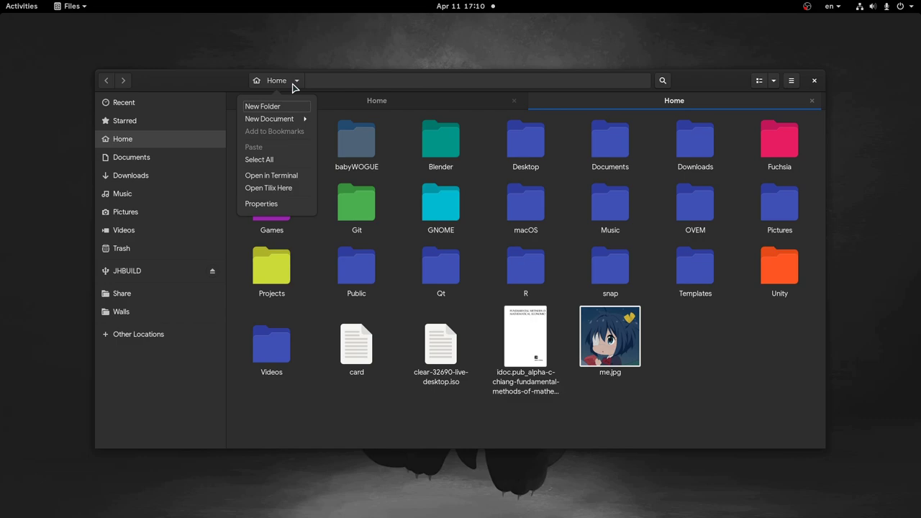
{"action": "left_click", "coordinate": [291, 190]}
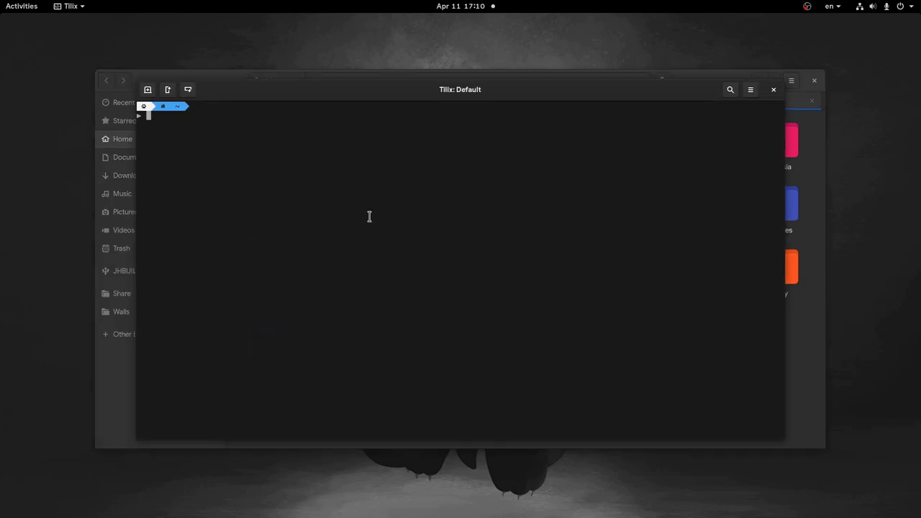
{"action": "key", "text": "ctrl+shift+t"}
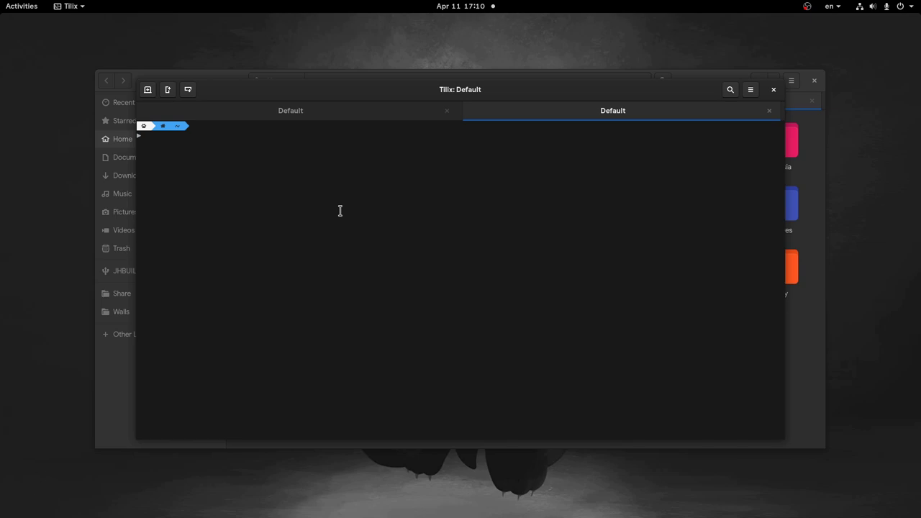
{"action": "left_click_drag", "start_coordinate": [339, 210], "coordinate": [518, 310]}
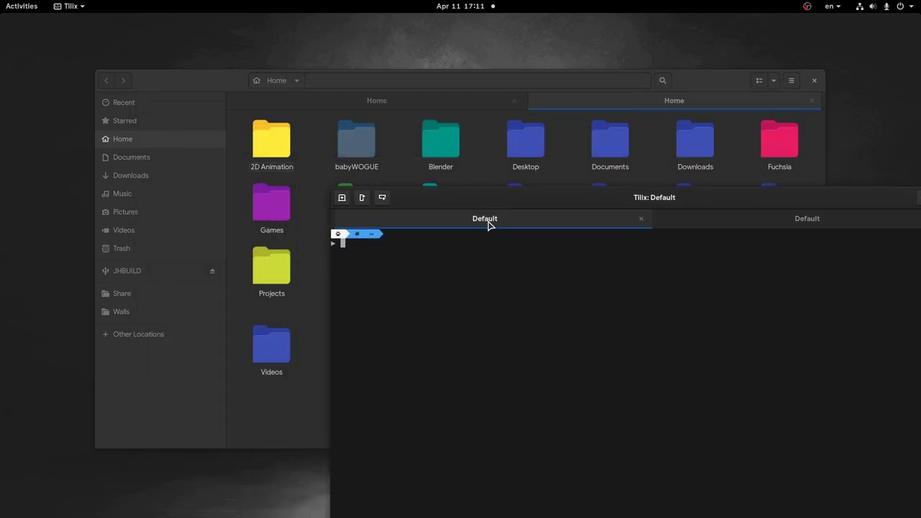